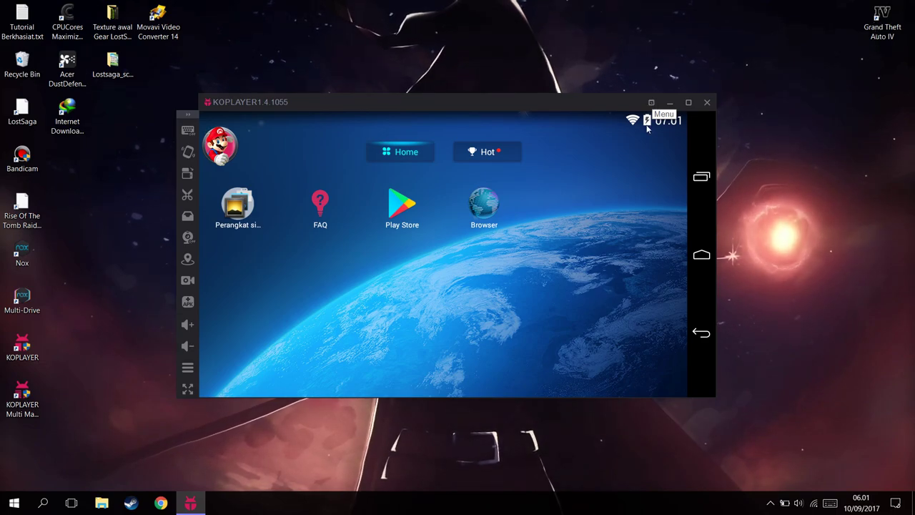
- Open the emulator's software settings and choose the 1024x600-240dpi (Default) preset resolution
left_click(651, 103)
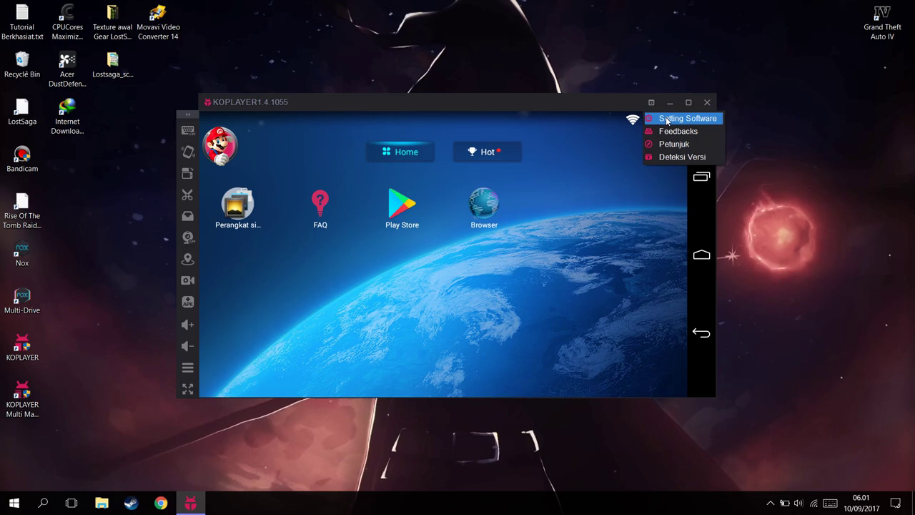
left_click(667, 119)
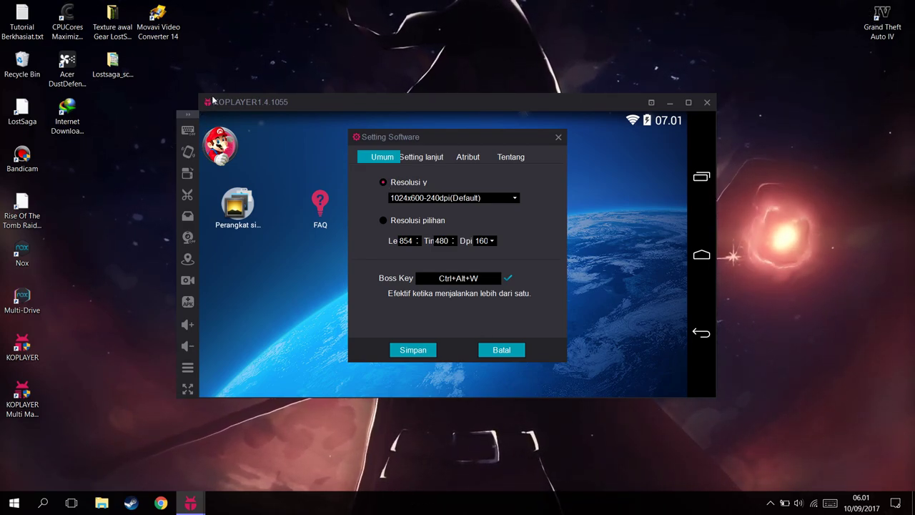
left_click_drag(473, 135, 803, 320)
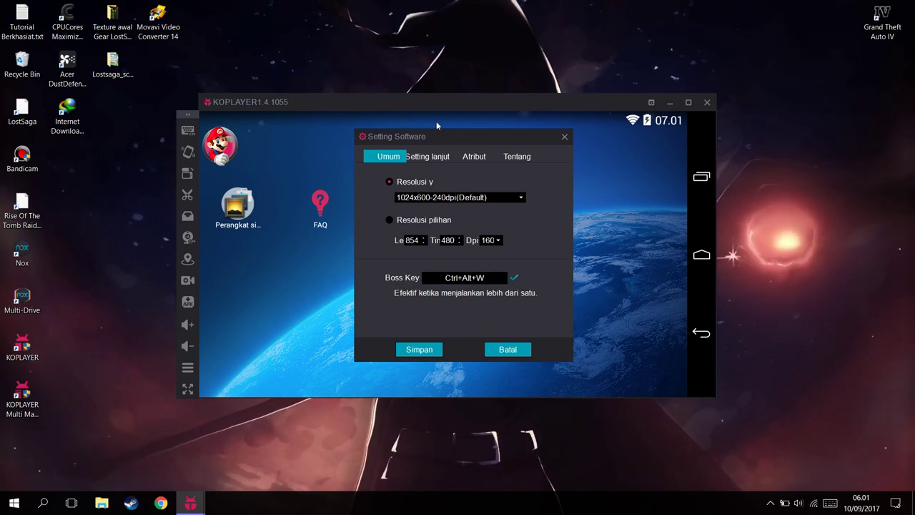
left_click(468, 198)
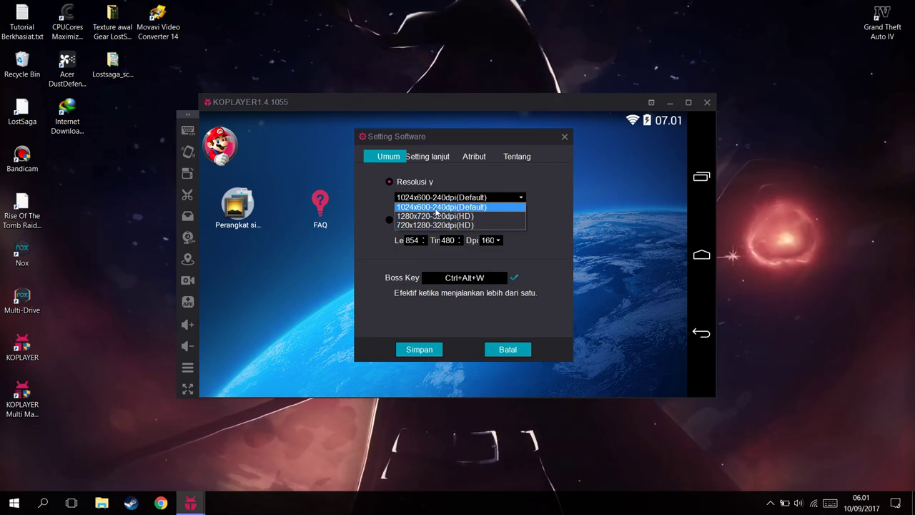
left_click(436, 207)
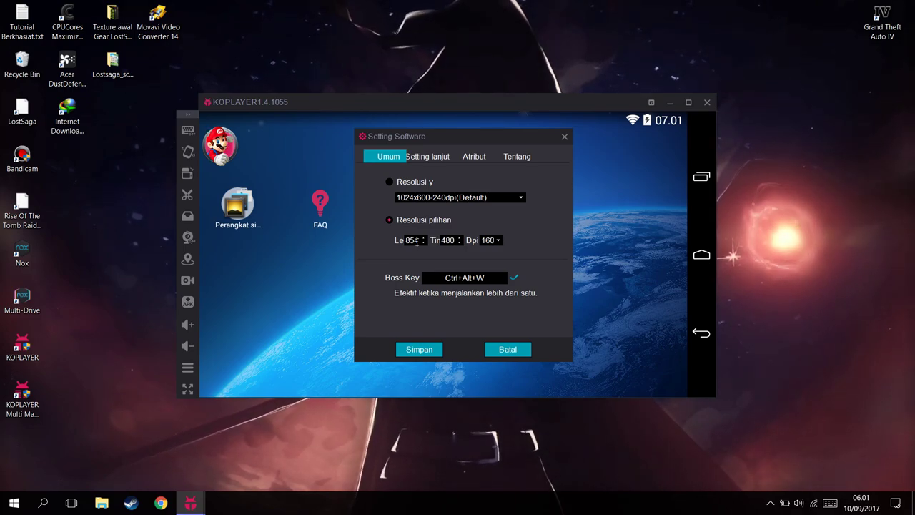
- Set the custom resolution to 1920 wide by 1080 high in the general settings
left_click_drag(416, 242, 389, 240)
type("920")
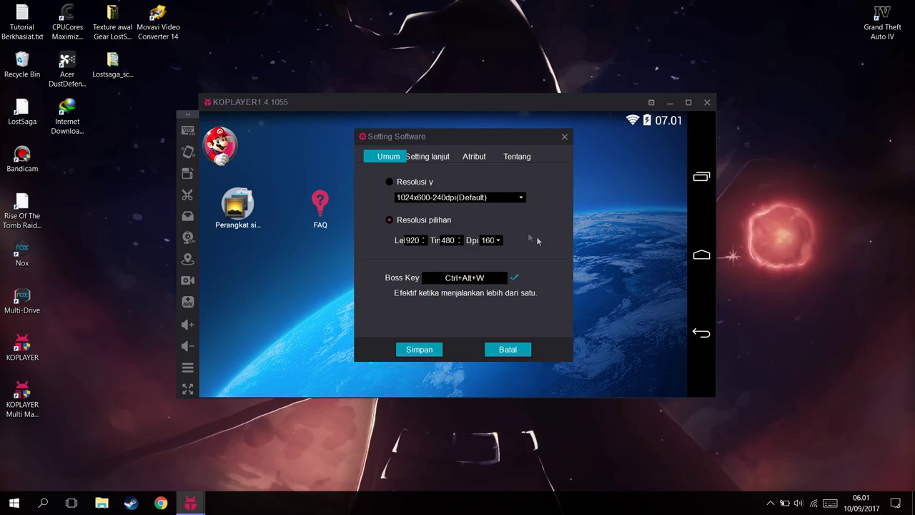
left_click_drag(453, 245, 433, 243)
type("1")
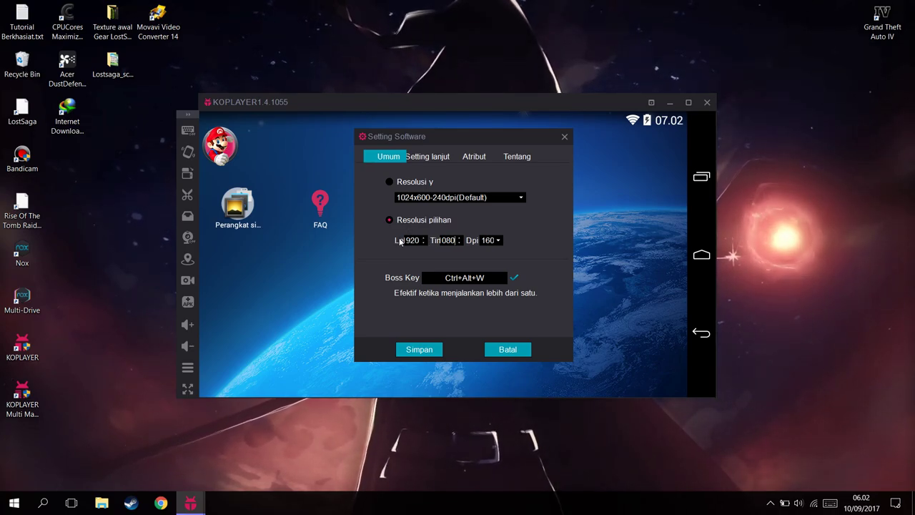
- Set the custom resolution to 640 wide by 480 high at 160 dpi
left_click_drag(420, 243, 391, 240)
left_click(433, 199)
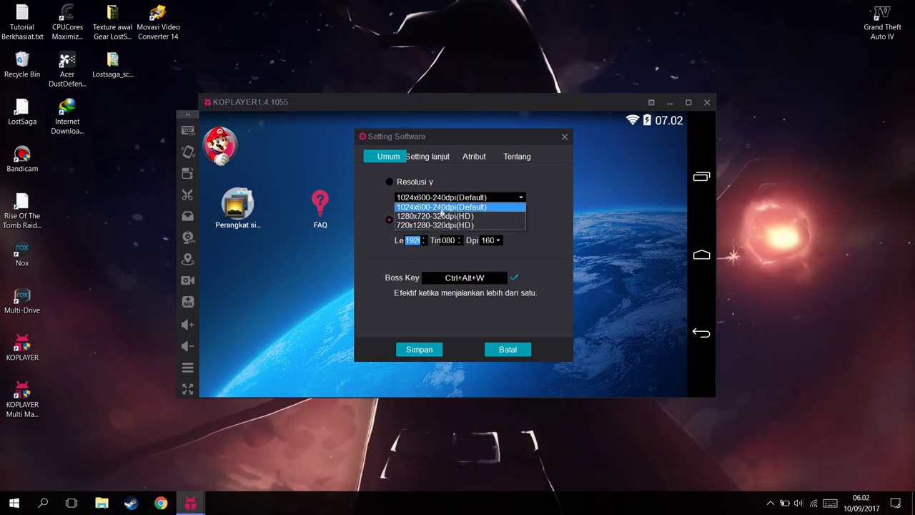
left_click(369, 194)
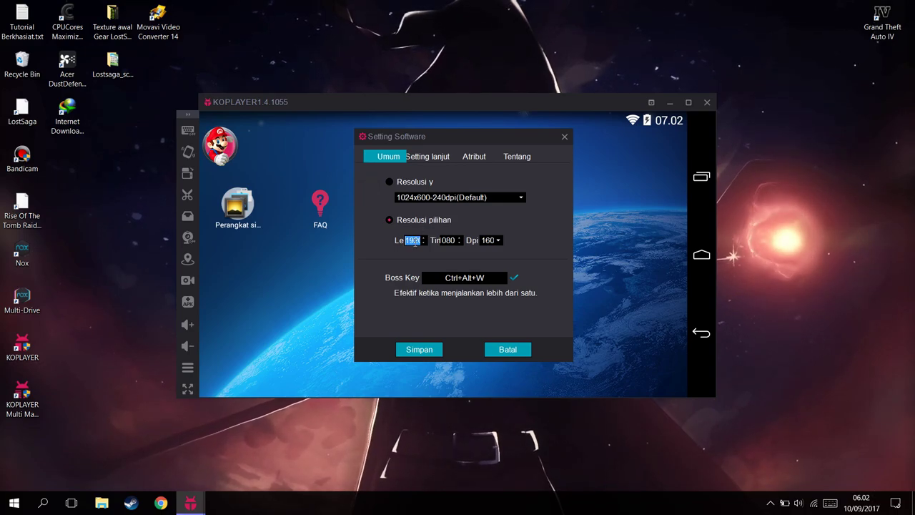
type("640")
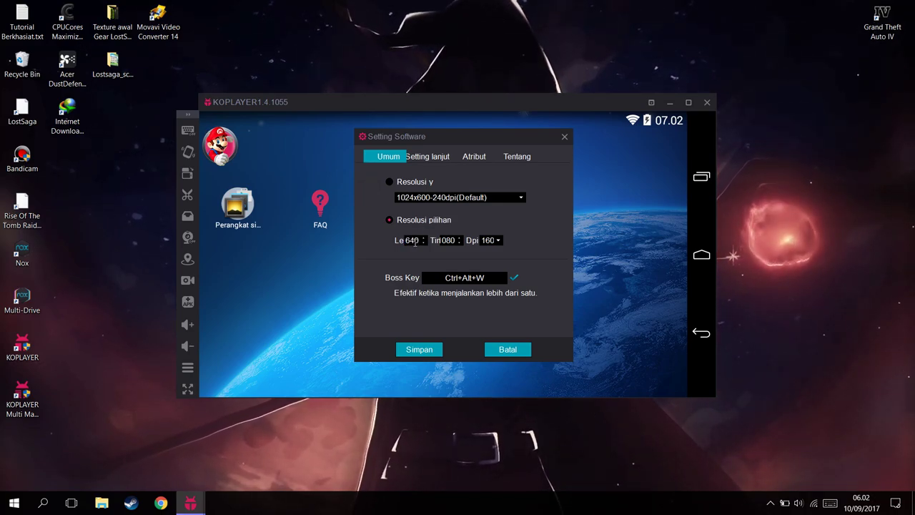
double_click(453, 240)
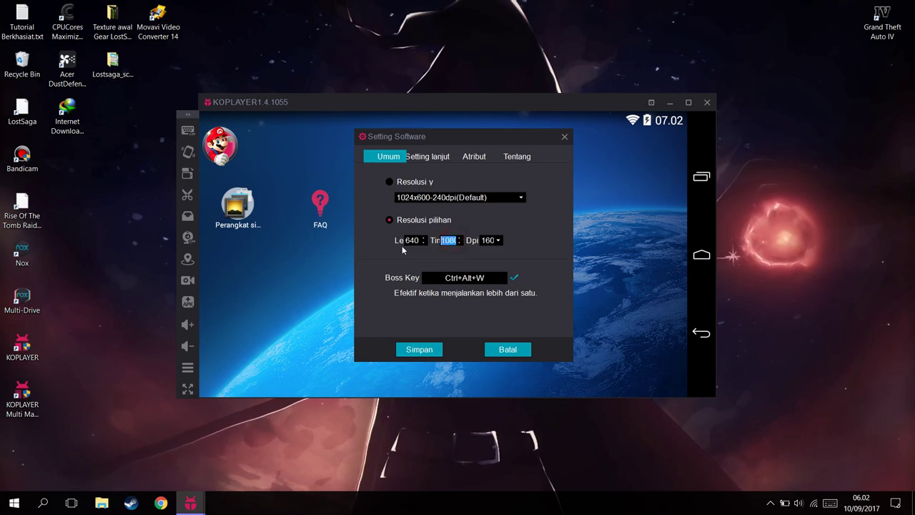
type("480")
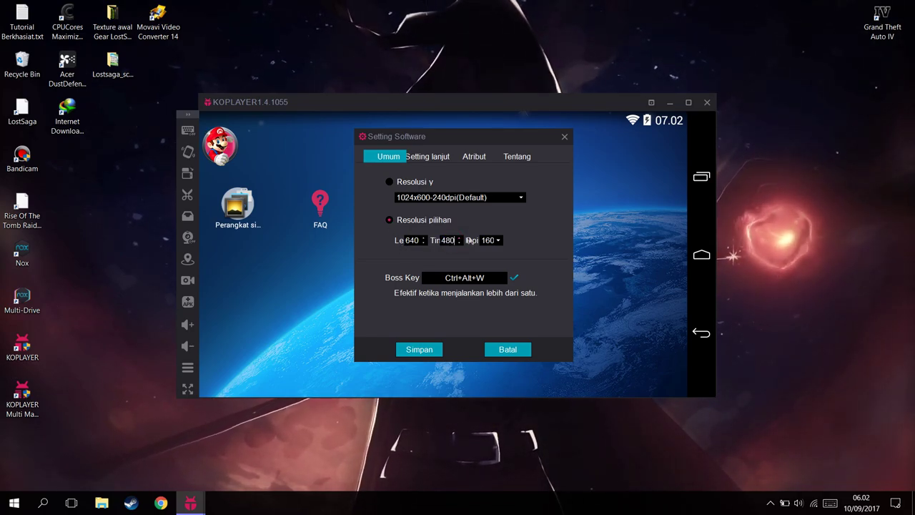
left_click(495, 240)
left_click(496, 240)
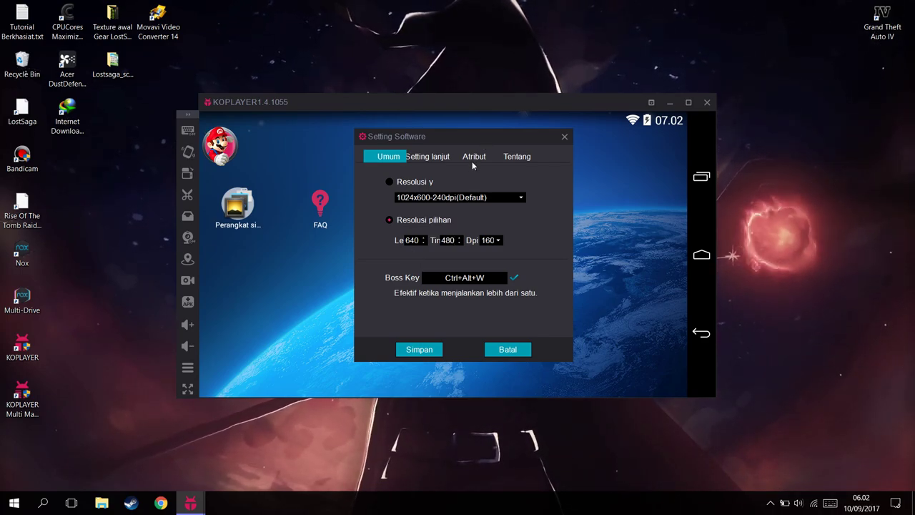
- In the advanced settings, switch to the preset memory option and choose 4096Ram MB
left_click(445, 159)
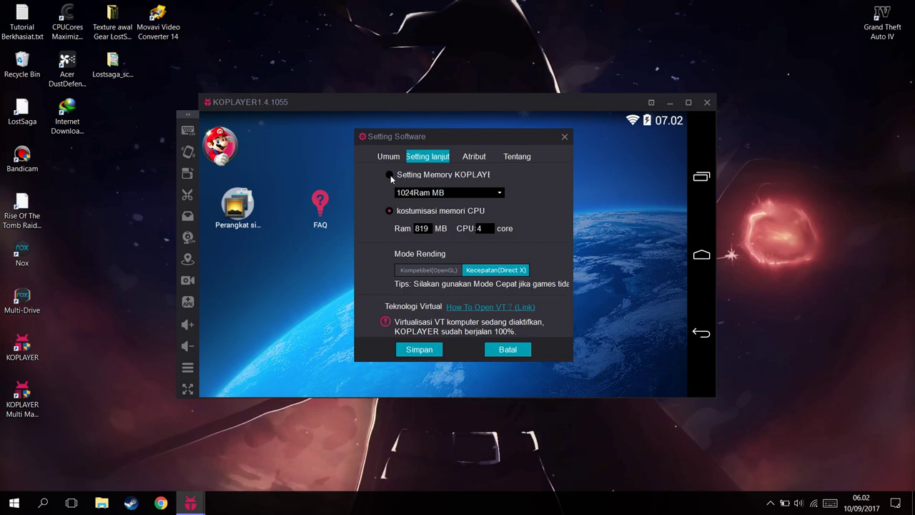
left_click(389, 212)
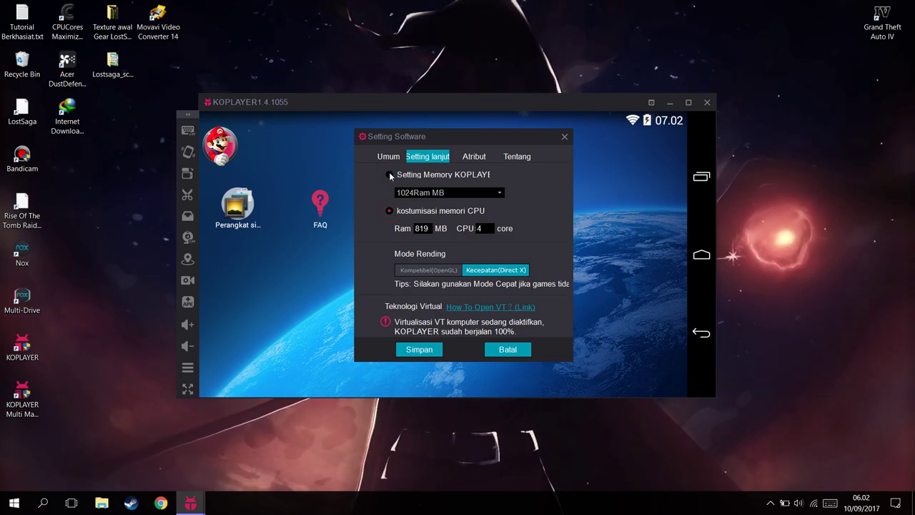
left_click(390, 175)
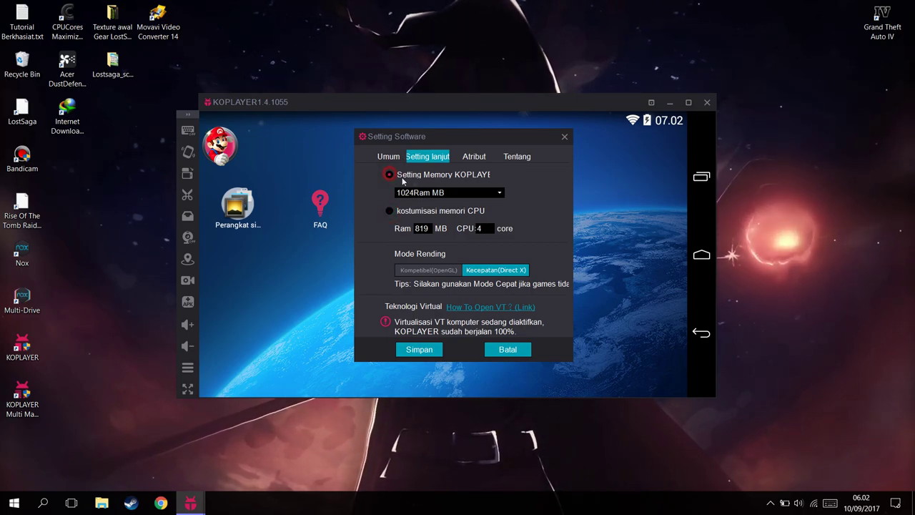
left_click(447, 193)
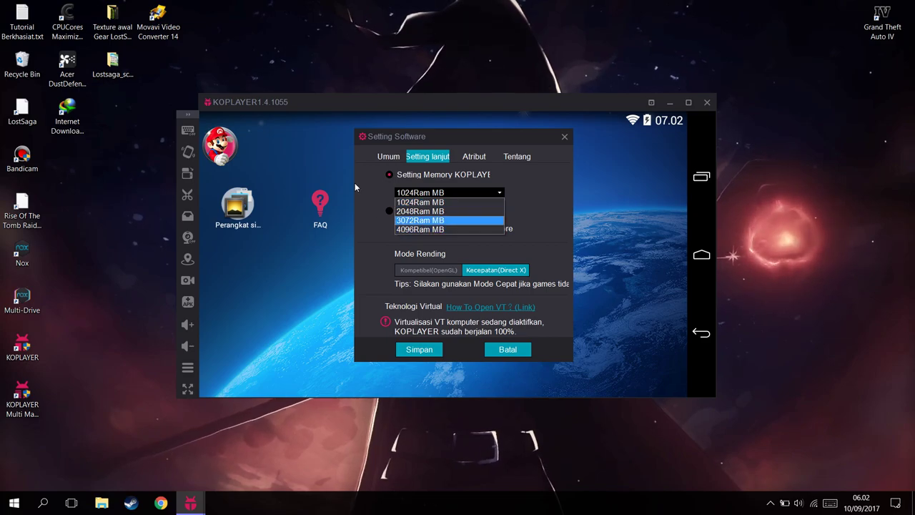
left_click(443, 229)
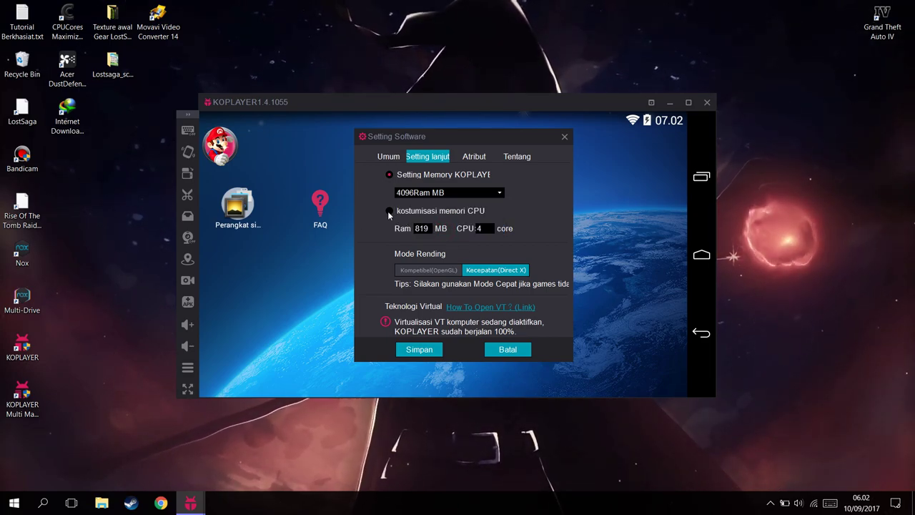
- Switch to custom memory and CPU allocation, with 4096 MB of RAM and 8 CPU cores
left_click(388, 210)
left_click_drag(428, 229, 355, 235)
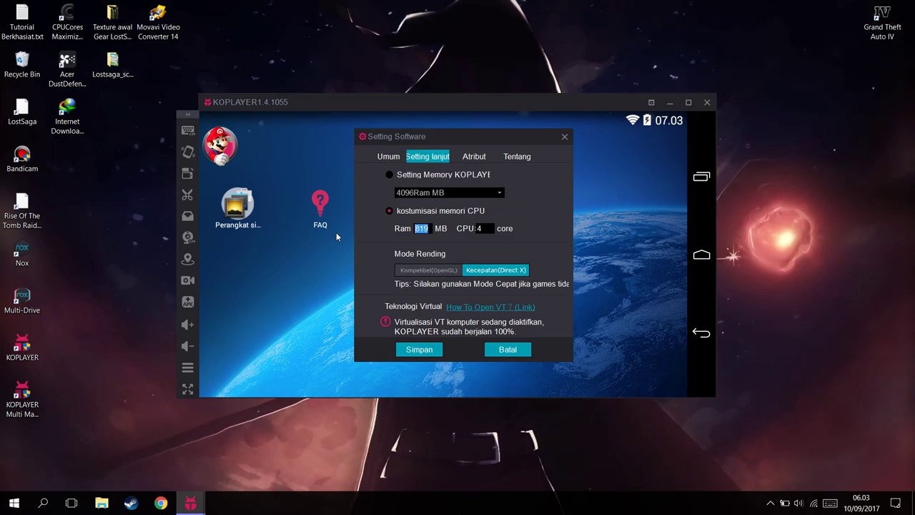
type("819")
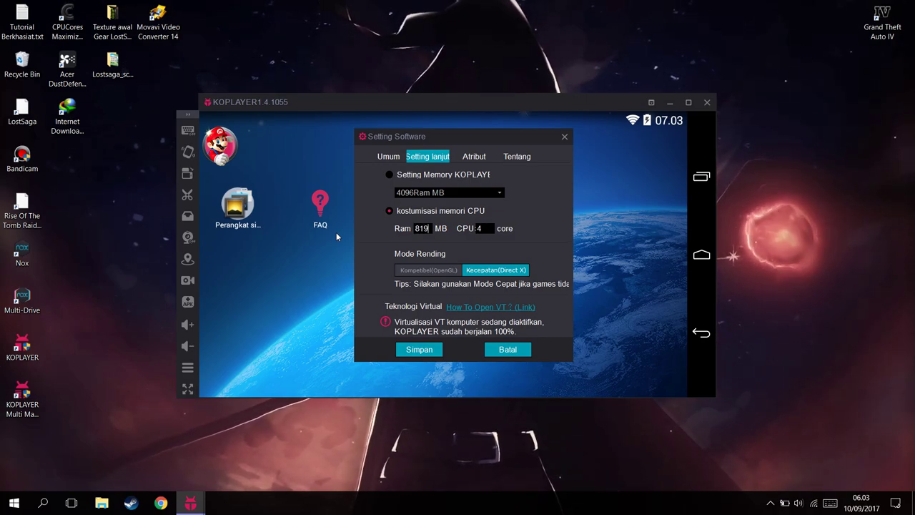
key("BackSpace")
key("BackSpace")
key("BackSpace")
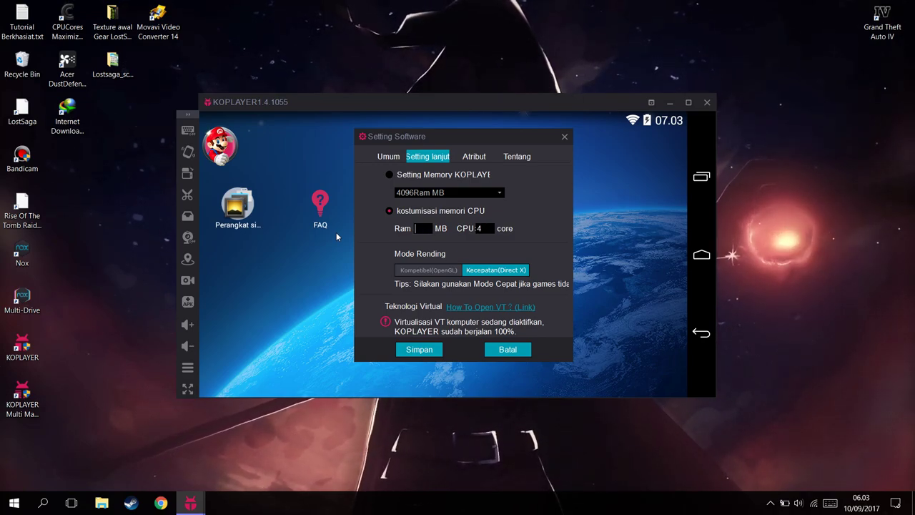
type("4096")
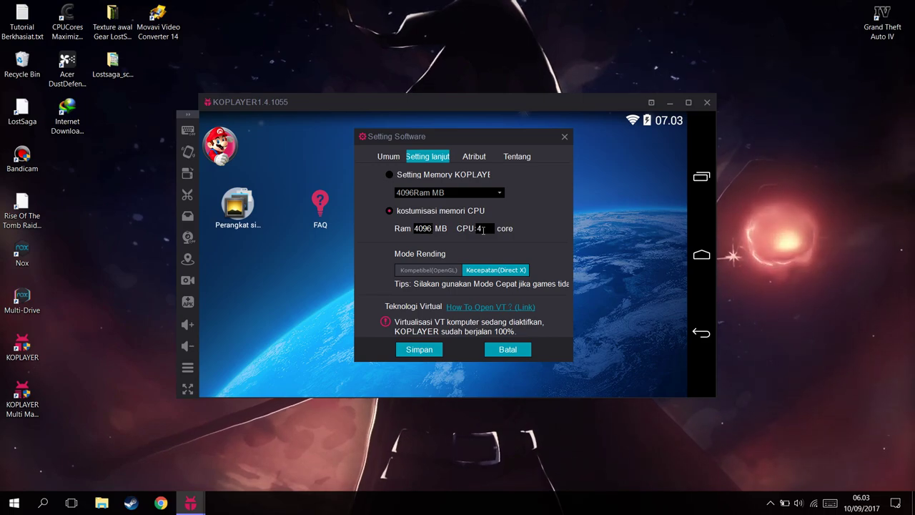
left_click_drag(483, 228, 461, 228)
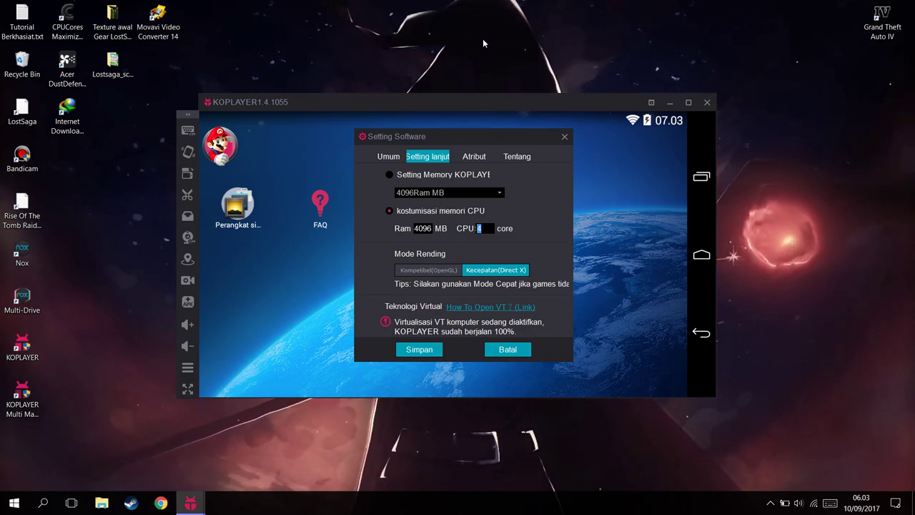
type("8")
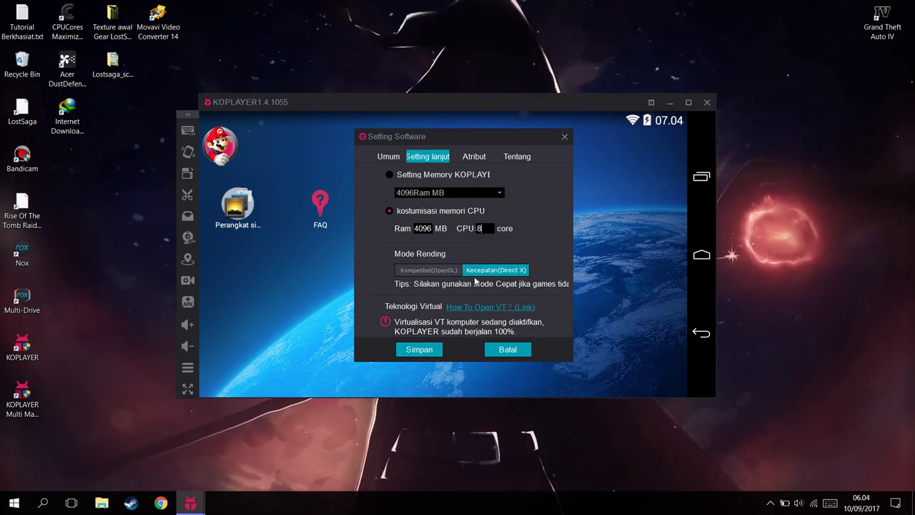
- Set the rendering mode to Kompetibel (OpenGL) and save the emulator settings
left_click(433, 270)
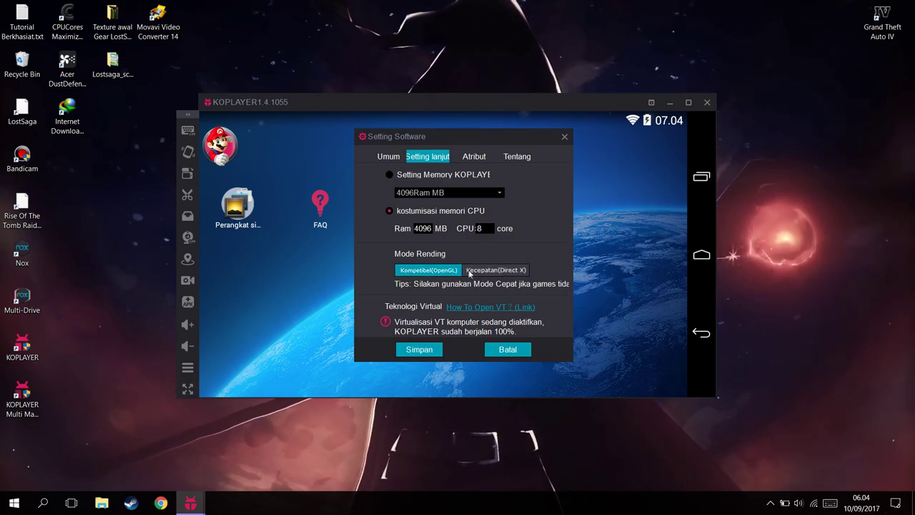
left_click(469, 269)
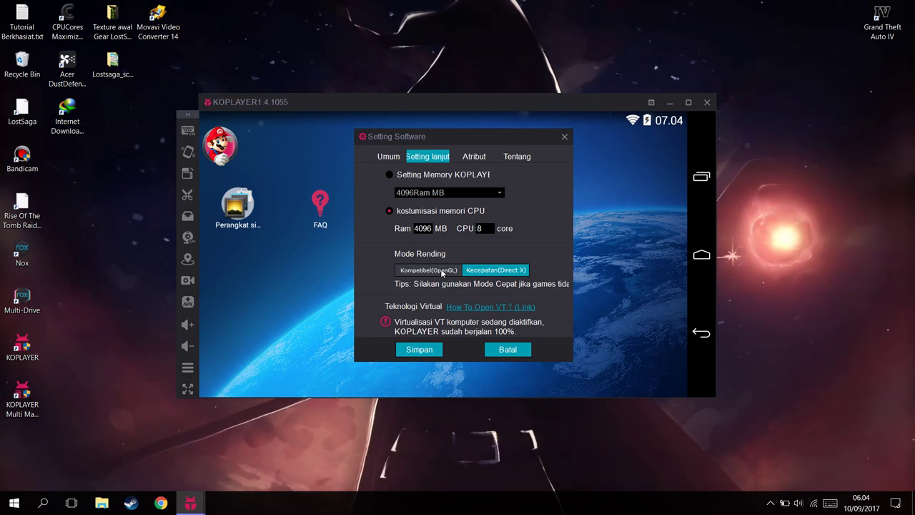
left_click(442, 271)
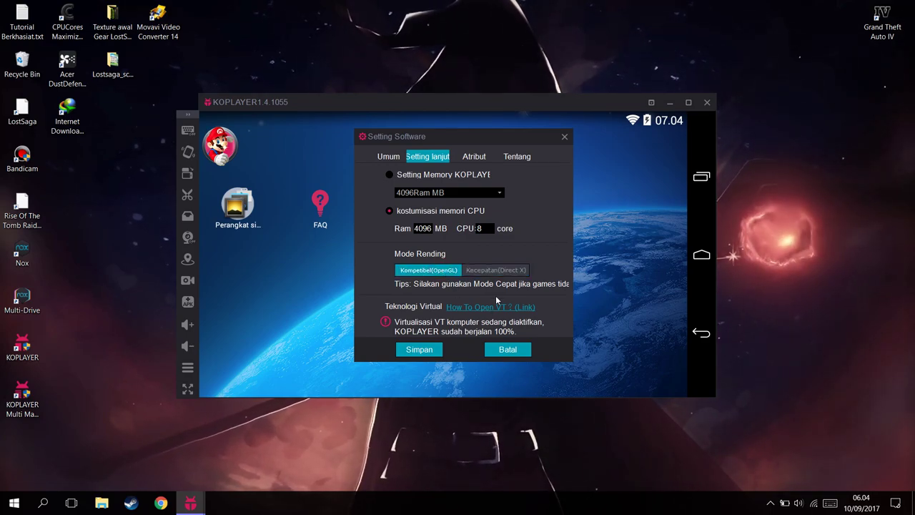
left_click(433, 350)
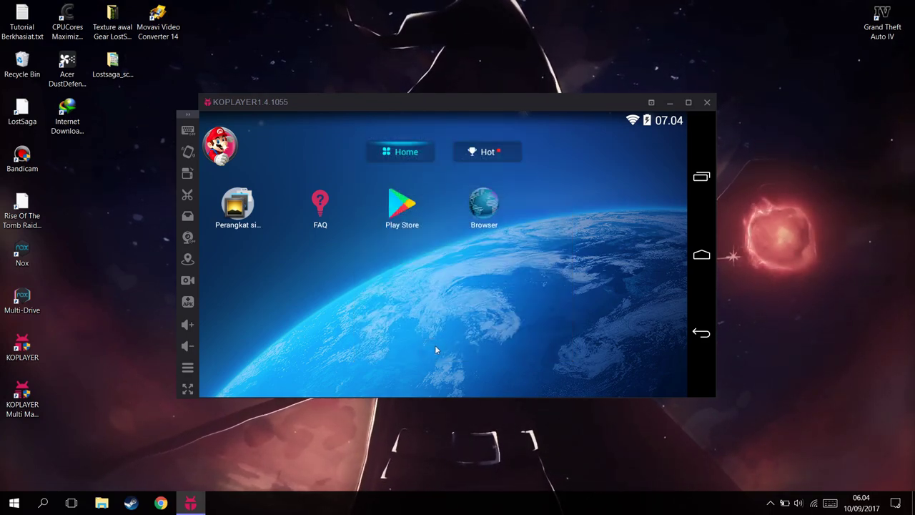